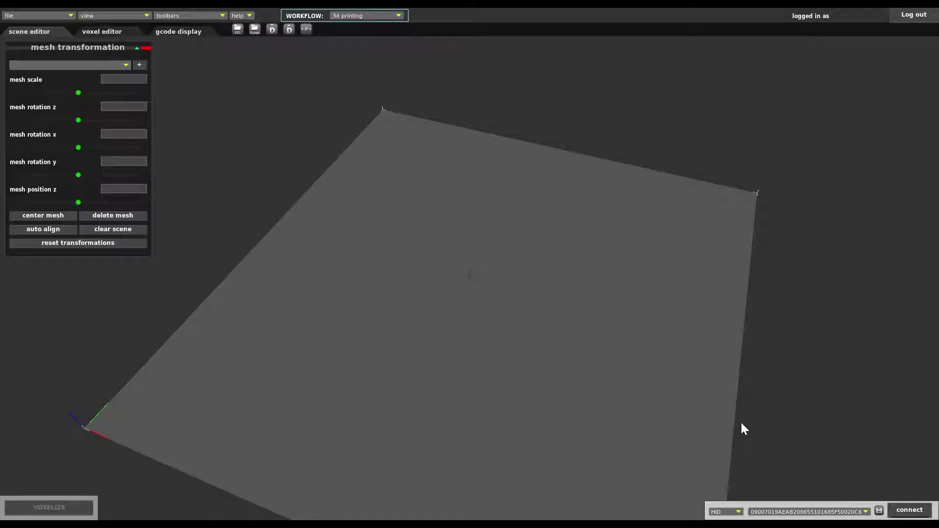
Connect to the machine and switch to the 2d milling workflow with its 200 × 100 mm block.
{"action": "left_click", "coordinate": [910, 511]}
{"action": "left_click", "coordinate": [368, 17]}
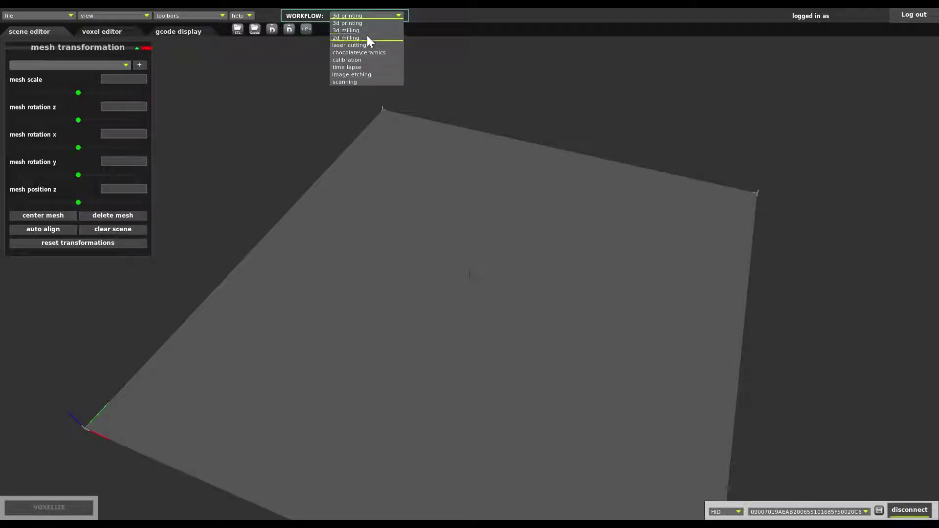
{"action": "left_click", "coordinate": [367, 37]}
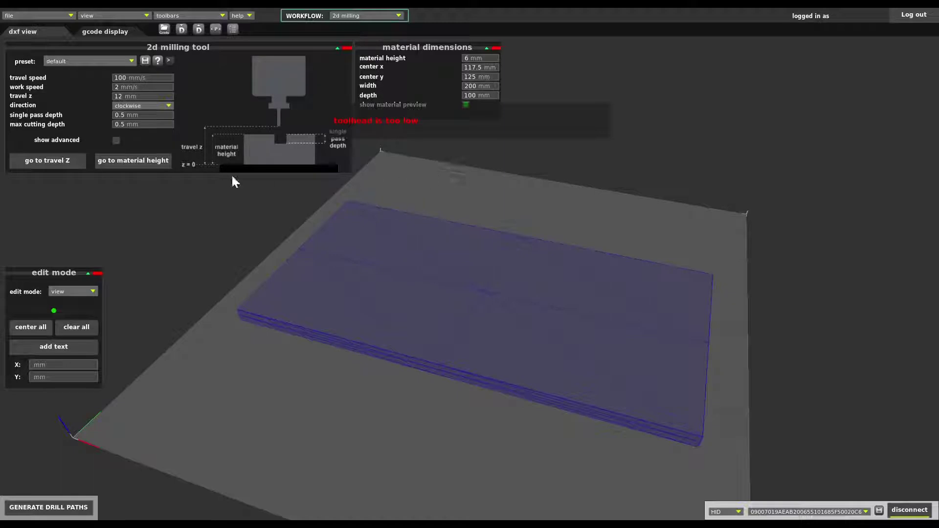
Raise the machine head 1 mm in the gcode display, then return to the dxf view.
{"action": "left_click", "coordinate": [105, 31]}
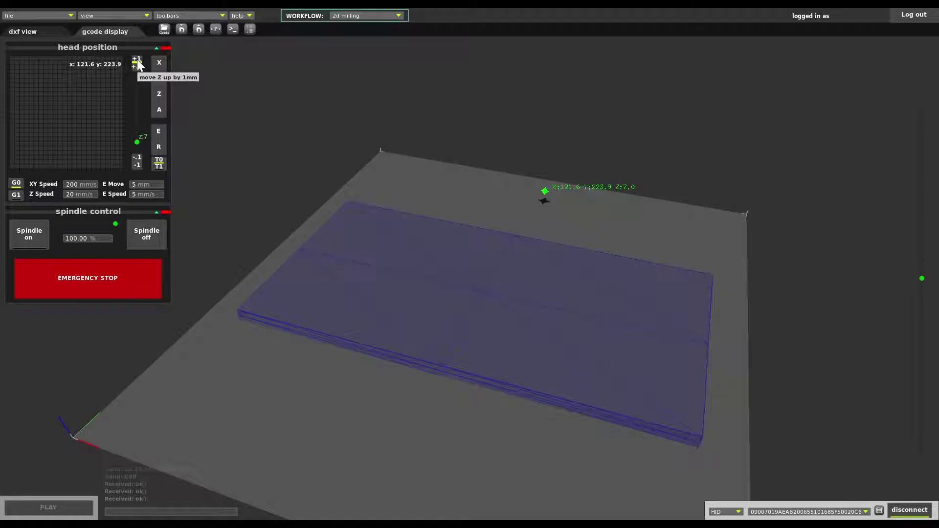
{"action": "left_click", "coordinate": [138, 60]}
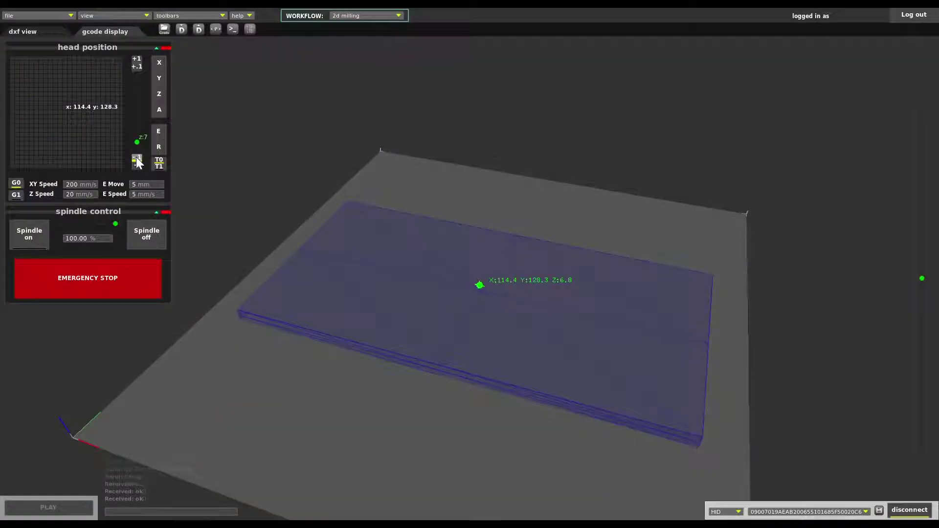
{"action": "left_click", "coordinate": [31, 31]}
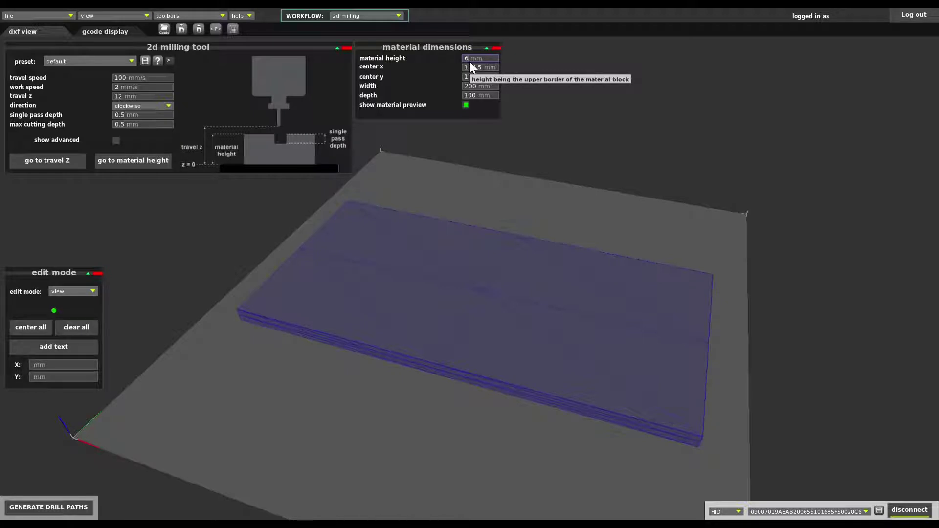
Add the text CNC in place of abc and enlarge it with the size slider.
{"action": "left_click_drag", "start_coordinate": [372, 147], "coordinate": [126, 316]}
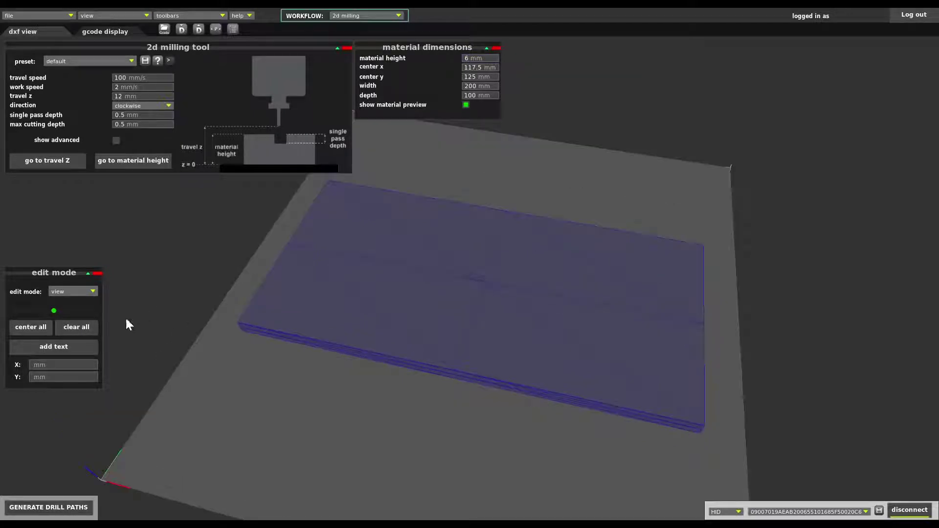
{"action": "left_click", "coordinate": [61, 345]}
{"action": "key", "text": "BackSpace"}
{"action": "key", "text": "BackSpace"}
{"action": "key", "text": "BackSpace"}
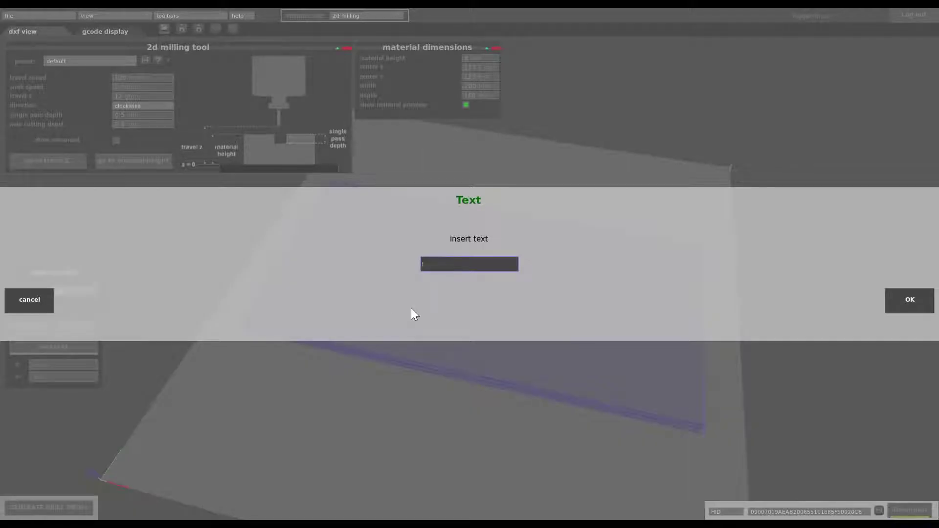
{"action": "type", "text": "CNC"}
{"action": "left_click", "coordinate": [909, 299]}
{"action": "left_click_drag", "start_coordinate": [55, 311], "coordinate": [76, 311]}
Move the CNC text onto the block's centre, at X 76.72 mm, Y 106.92 mm.
{"action": "left_click", "coordinate": [71, 292]}
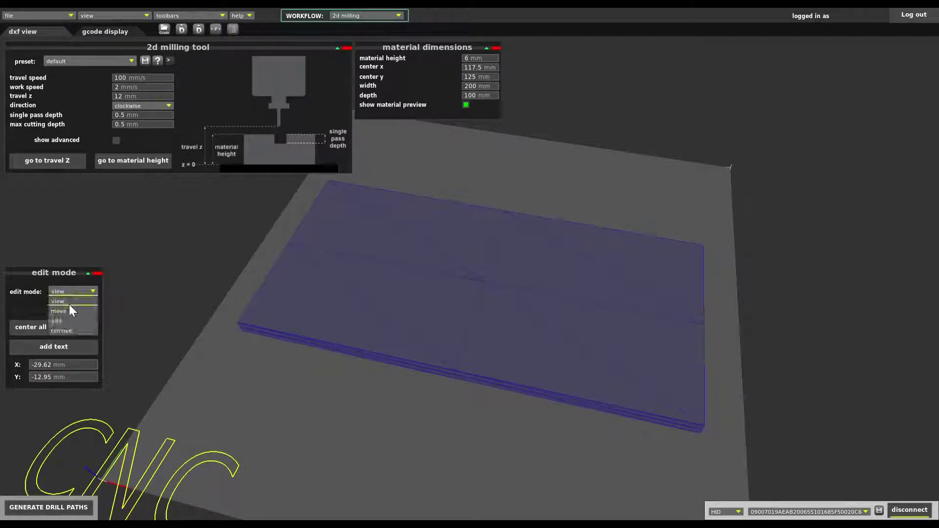
{"action": "left_click", "coordinate": [69, 309]}
{"action": "left_click_drag", "start_coordinate": [228, 415], "coordinate": [539, 247]}
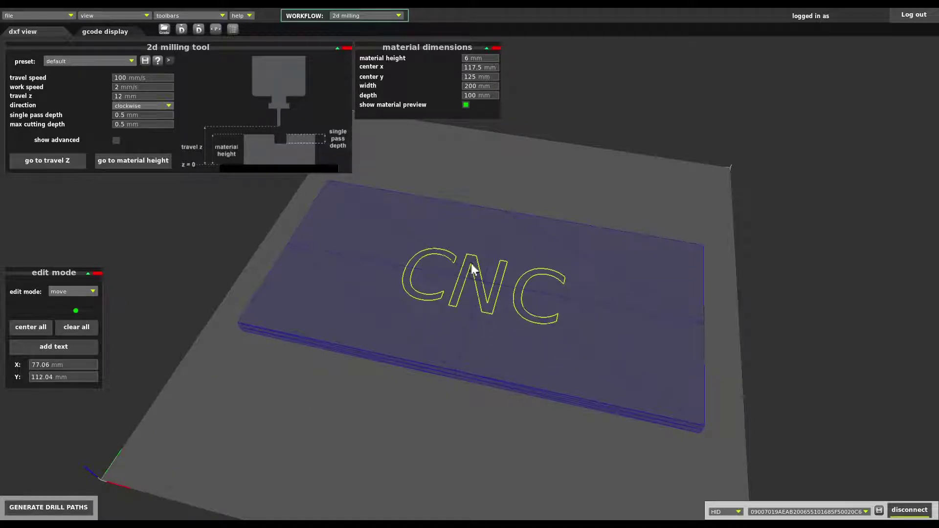
{"action": "left_click", "coordinate": [80, 291]}
{"action": "left_click", "coordinate": [75, 301]}
{"action": "left_click_drag", "start_coordinate": [262, 374], "coordinate": [266, 398]}
{"action": "left_click", "coordinate": [81, 293]}
{"action": "left_click", "coordinate": [73, 308]}
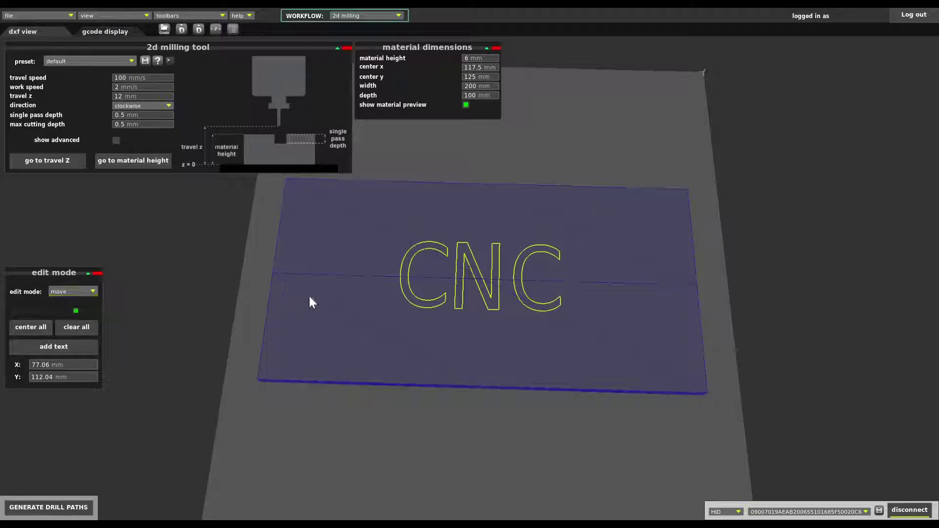
{"action": "left_click_drag", "start_coordinate": [309, 294], "coordinate": [310, 306]}
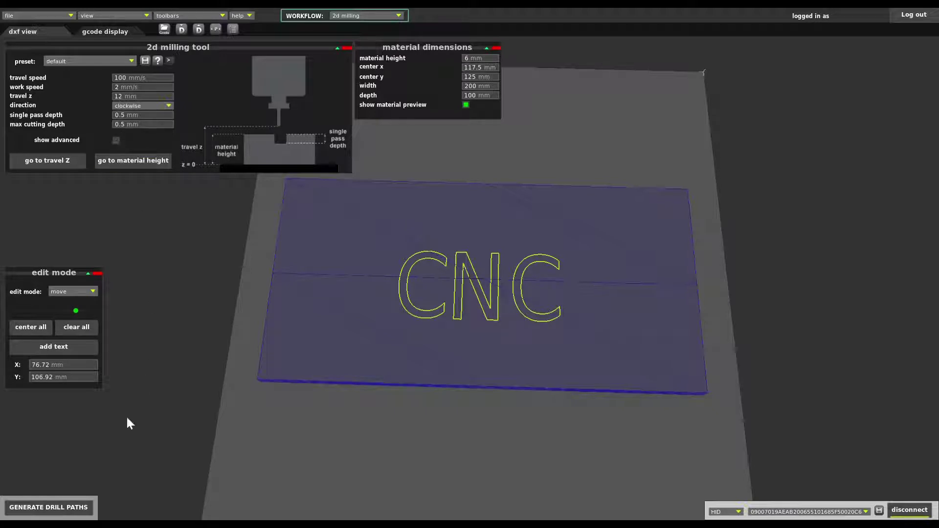
Generate outline paths for CNC, then set advanced hatching type to inside with 1.5 mm spacing.
{"action": "left_click", "coordinate": [48, 503]}
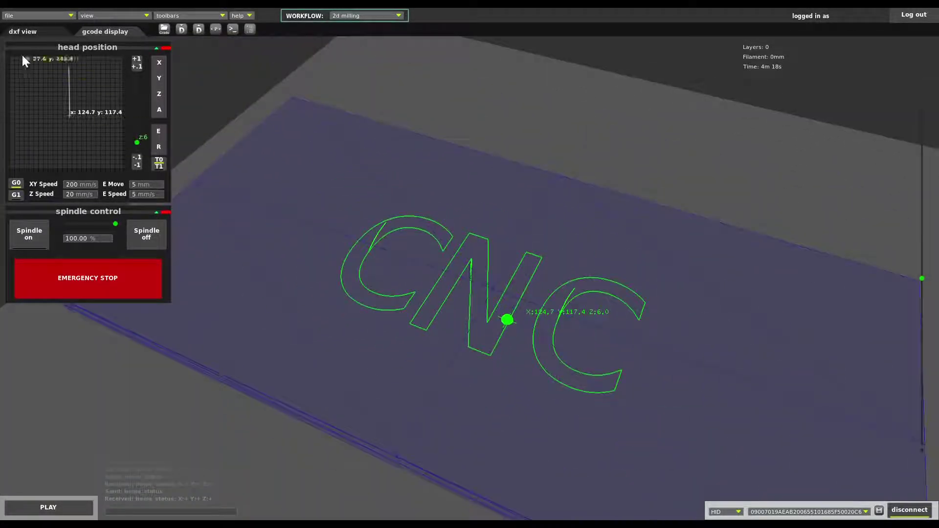
{"action": "left_click", "coordinate": [28, 32]}
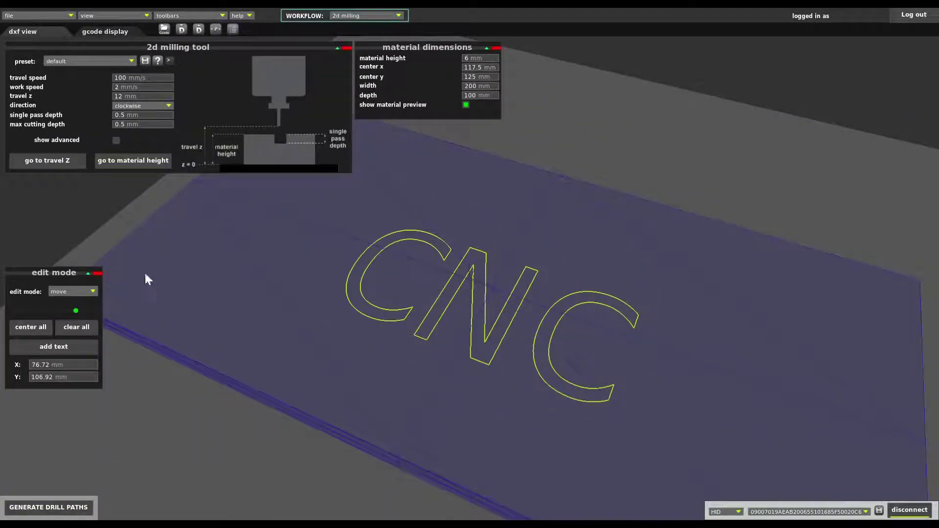
{"action": "left_click", "coordinate": [117, 141]}
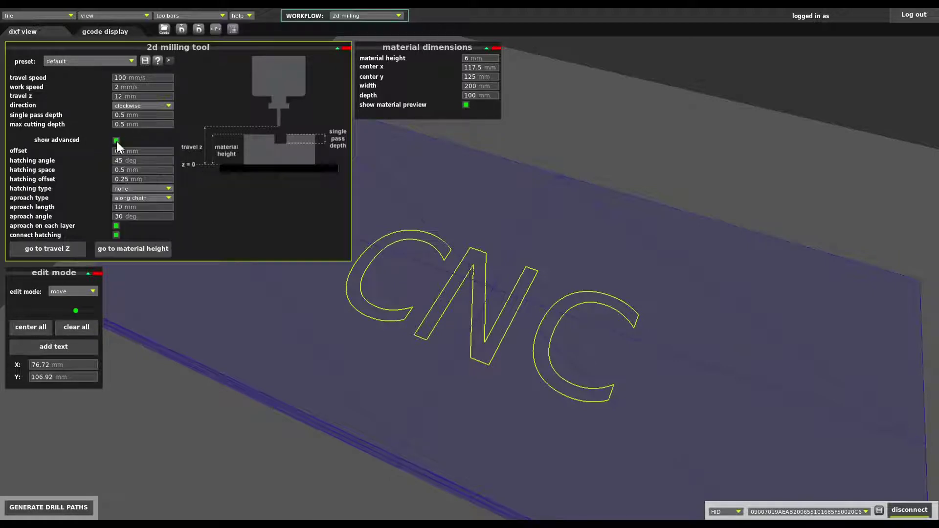
{"action": "left_click", "coordinate": [124, 190]}
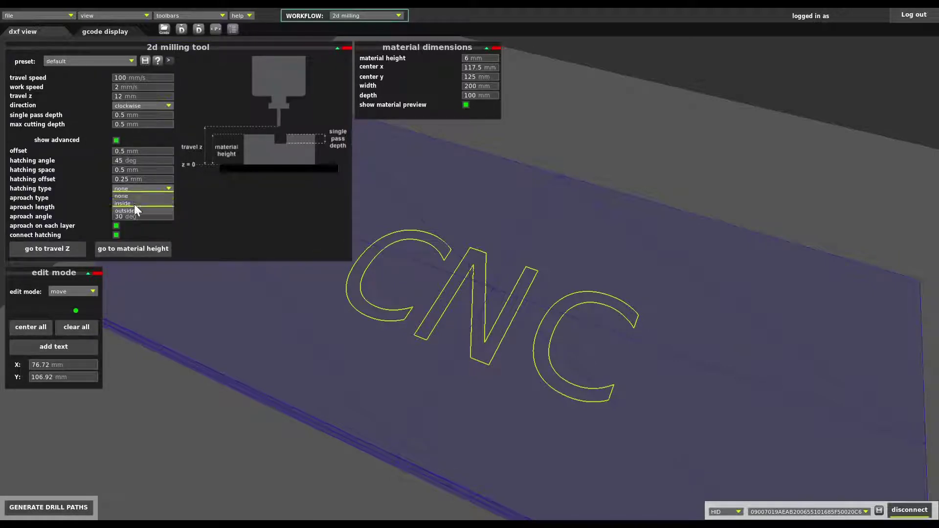
{"action": "left_click", "coordinate": [134, 204]}
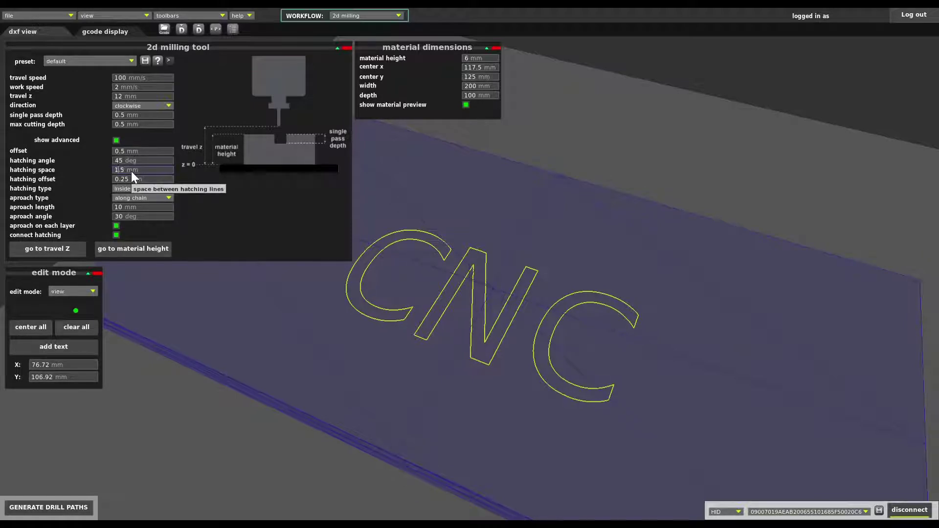
Regenerate the hatched CNC paths, clearing the old code, turn the spindle on and raise the head 2 mm.
{"action": "left_click", "coordinate": [56, 506]}
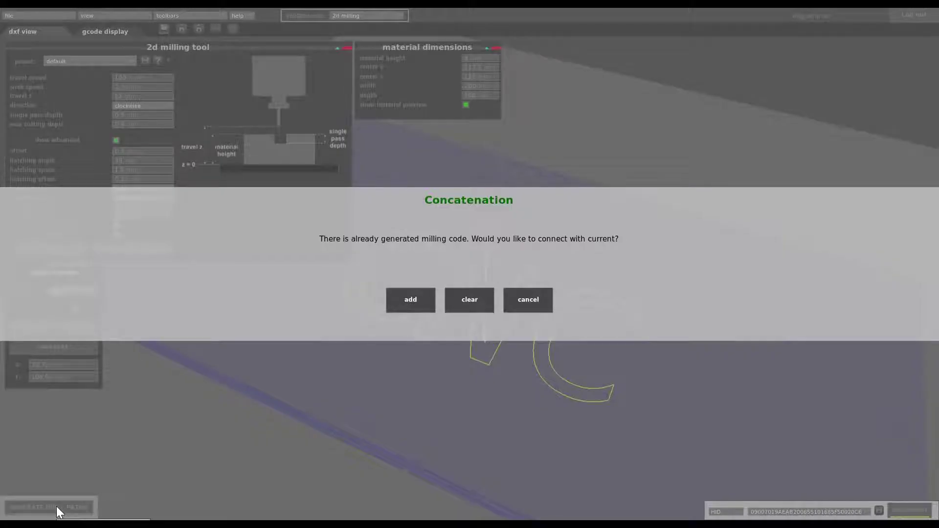
{"action": "left_click", "coordinate": [472, 300]}
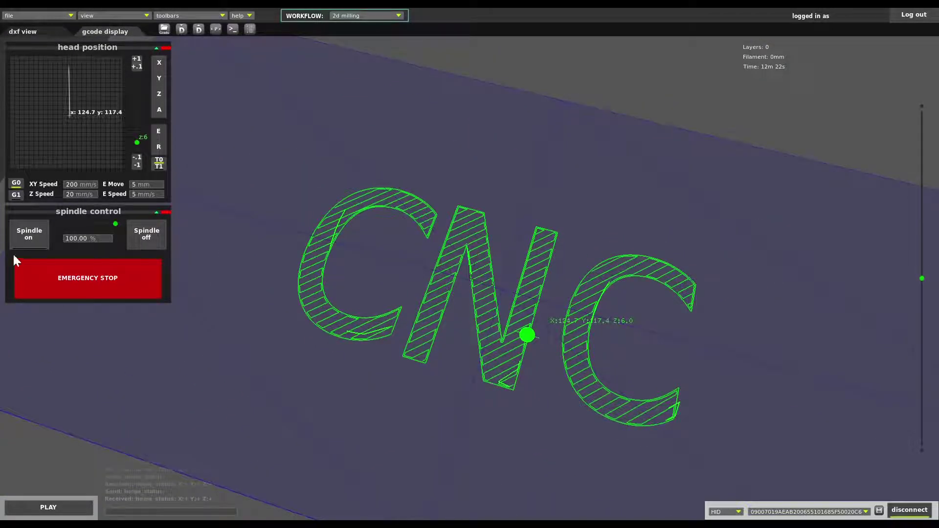
{"action": "left_click", "coordinate": [27, 237]}
{"action": "left_click", "coordinate": [32, 236]}
{"action": "left_click", "coordinate": [137, 60]}
{"action": "left_click", "coordinate": [136, 60]}
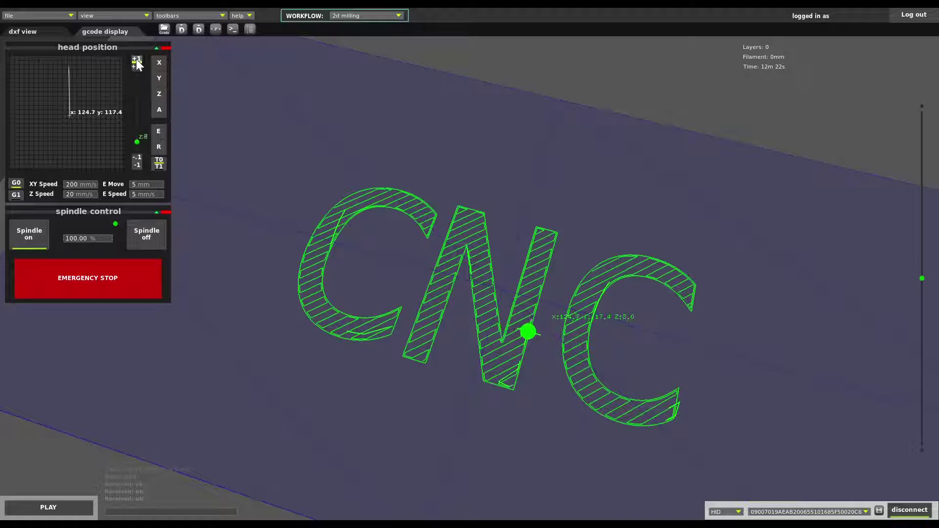